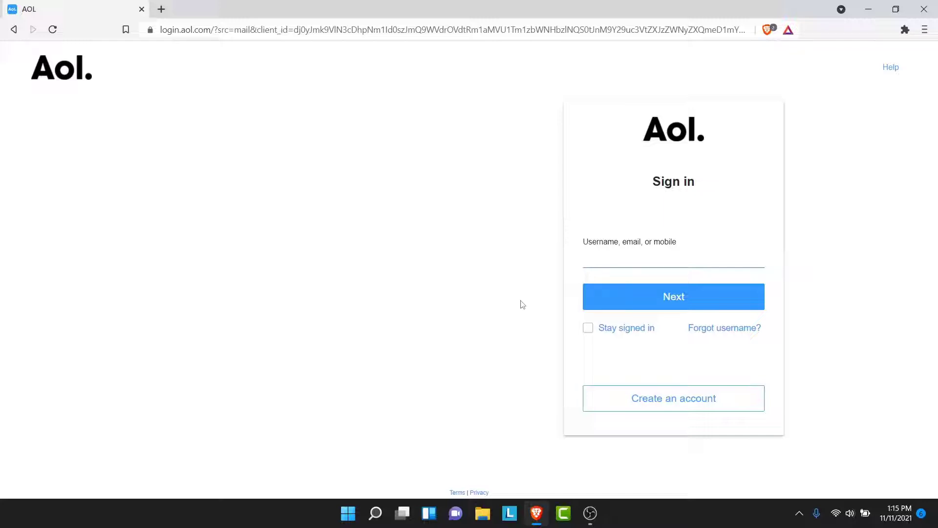
Paste the AOL account email as the username and continue to the password prompt
key("ctrl+v")
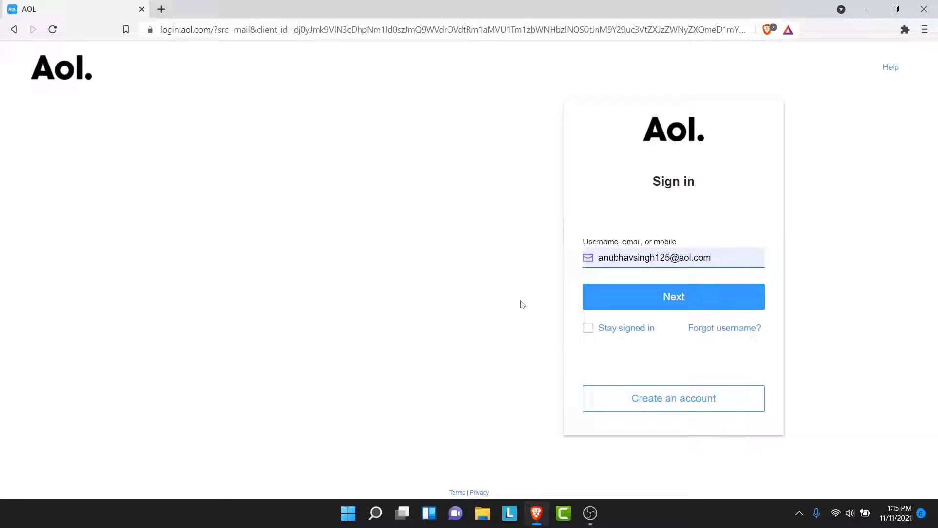
left_click(686, 297)
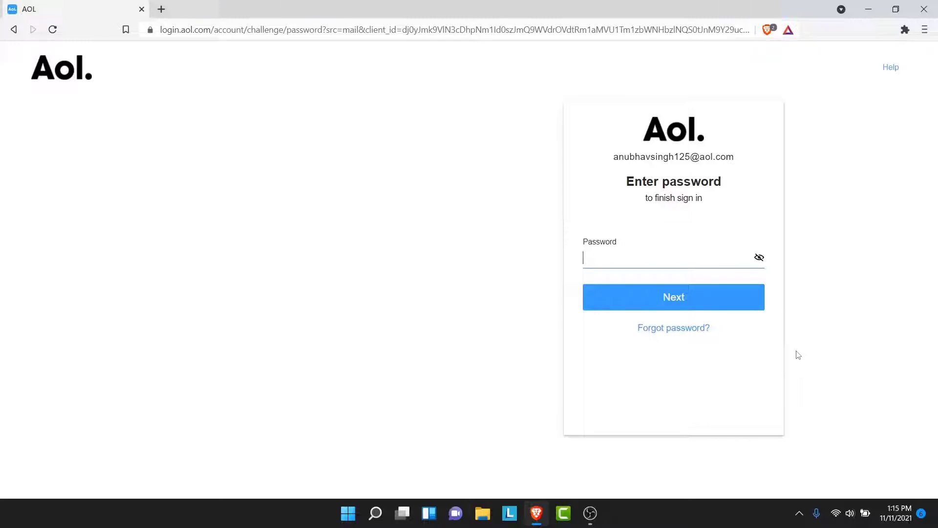
Choose 'Forgot password?' to begin phone-based recovery of the AOL account
left_click(676, 330)
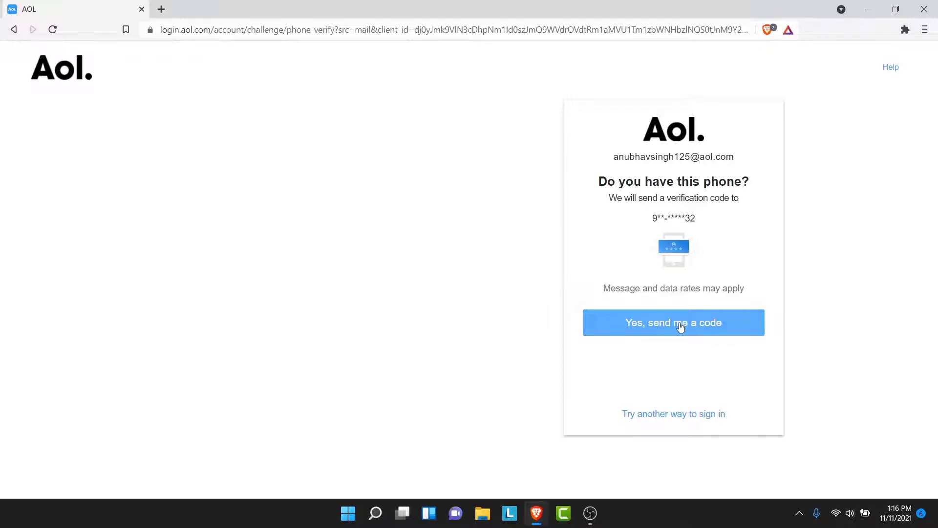
Request a phone verification code, then submit a new password in the New password field
left_click(679, 326)
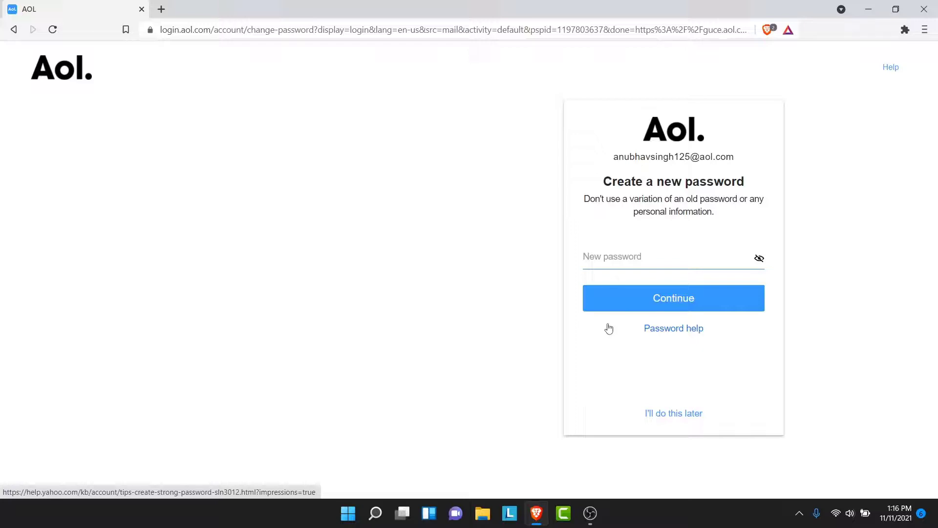
left_click(624, 256)
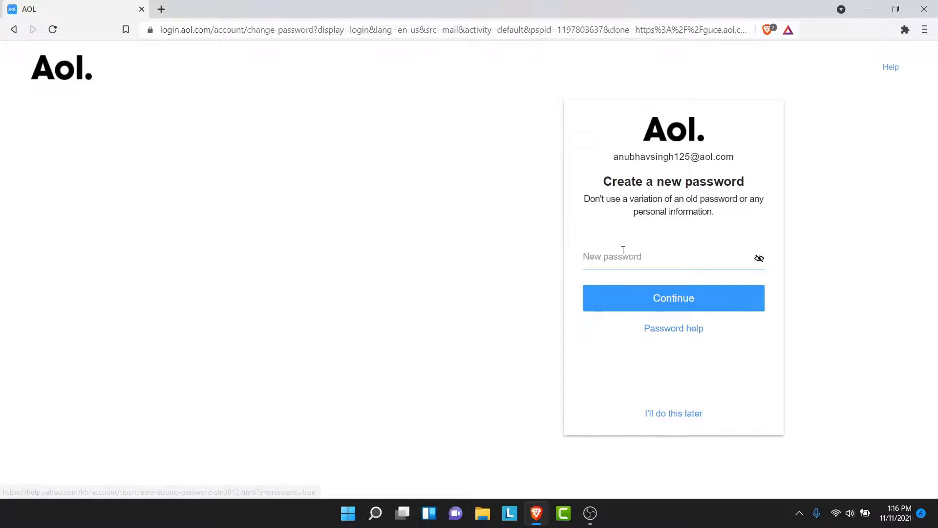
type("••••••••••")
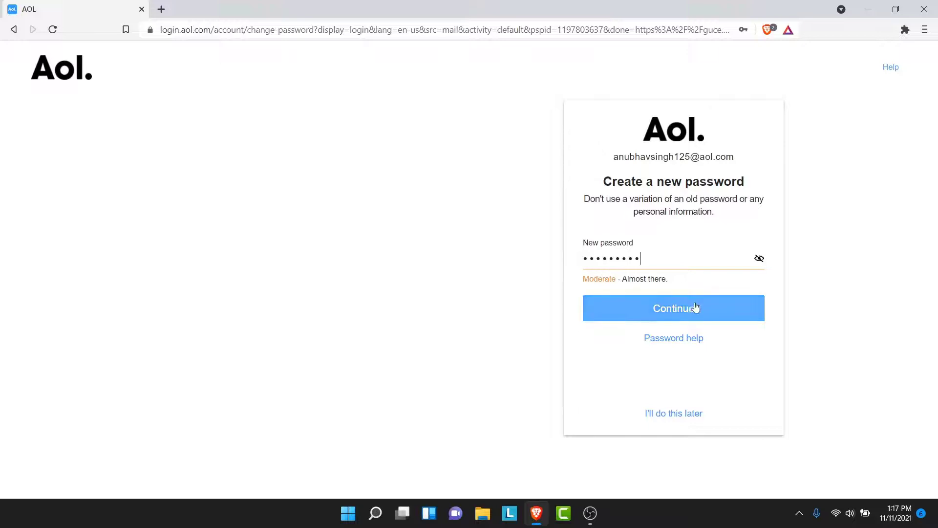
left_click(696, 308)
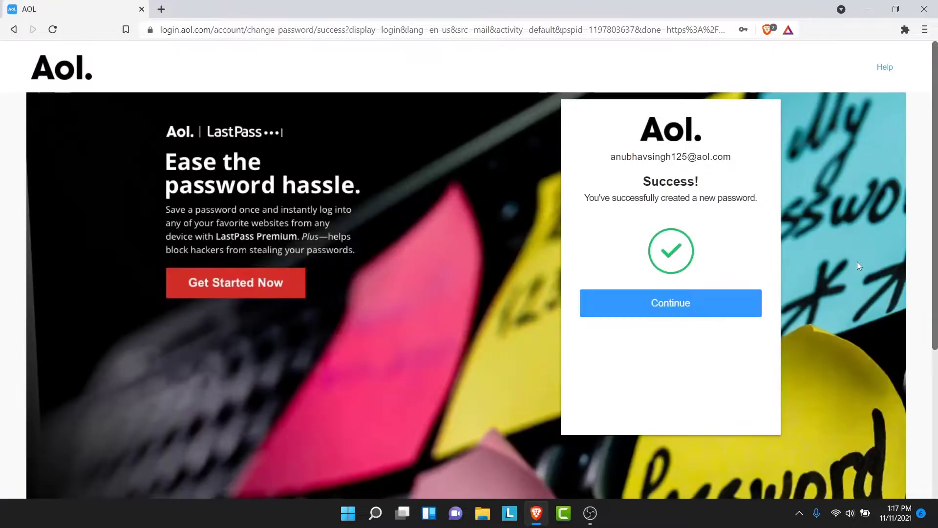